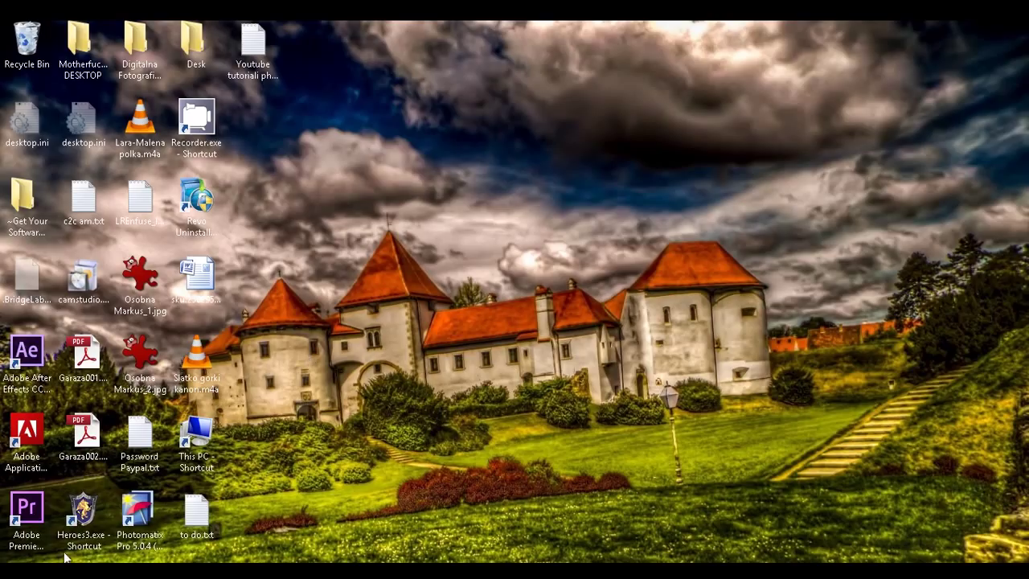
Open '#1 Tutorial photo.JPG' from its Explorer folder with Adobe Photoshop Lightroom 64-bit.
mouse_move(84, 563)
click(440, 476)
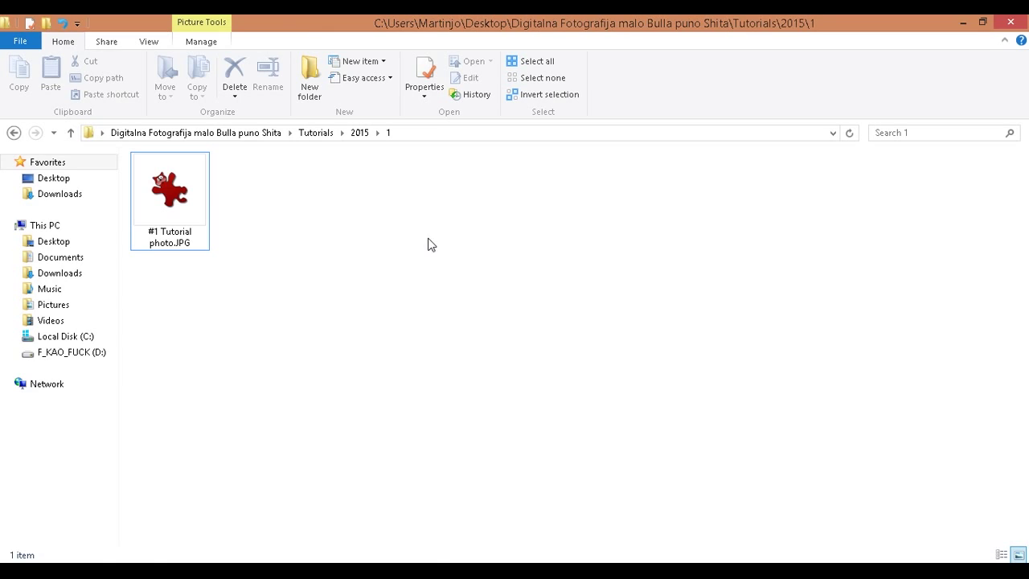
right_click(185, 218)
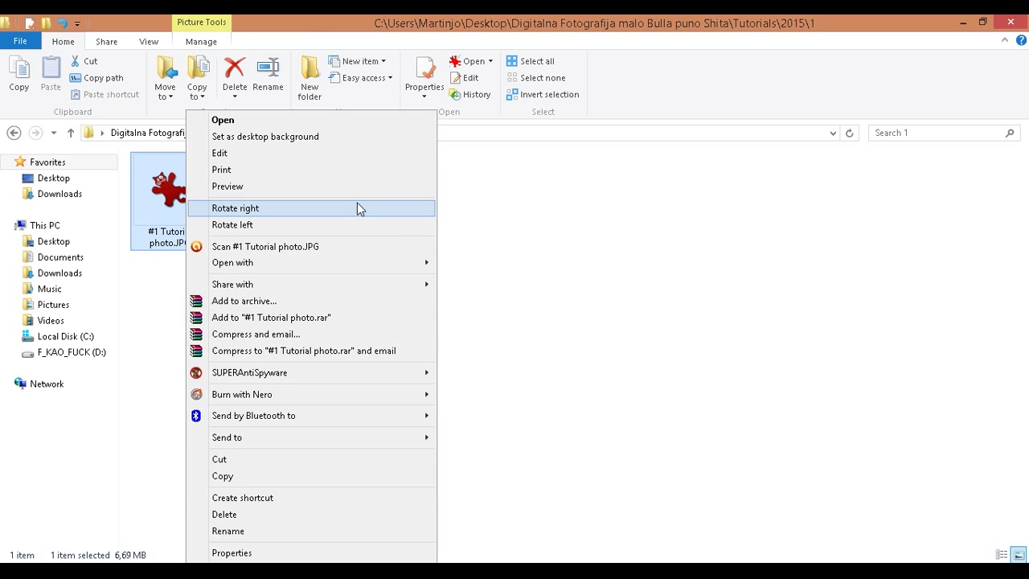
mouse_move(386, 265)
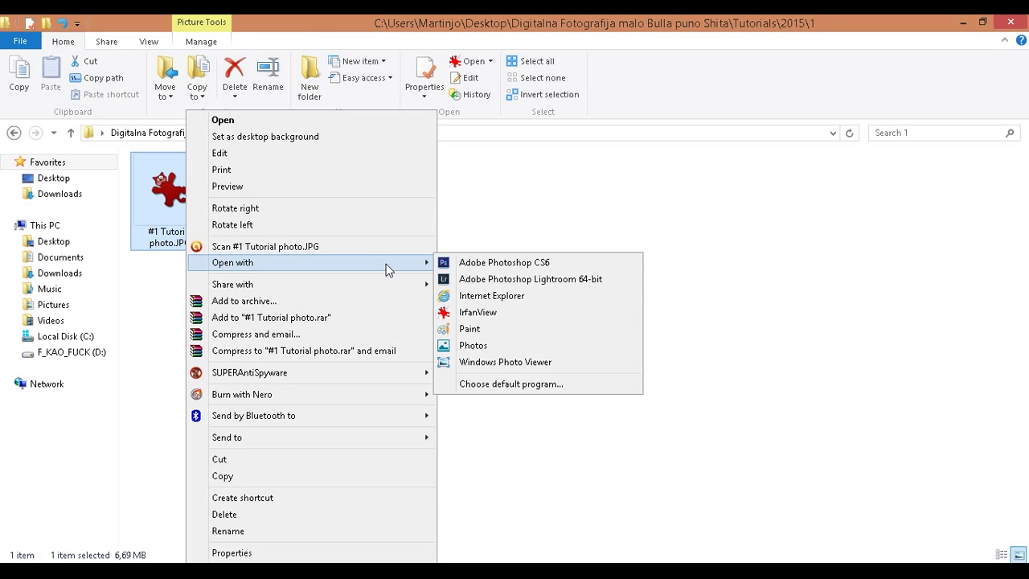
click(574, 287)
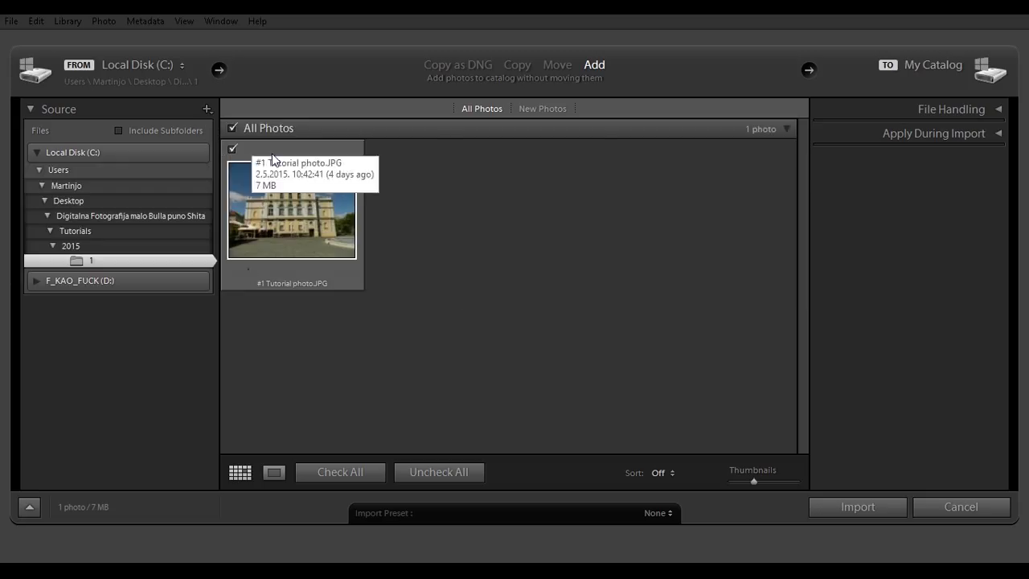
Import the tutorial photo into My Catalog, select its thumbnail and switch to Develop.
click(856, 507)
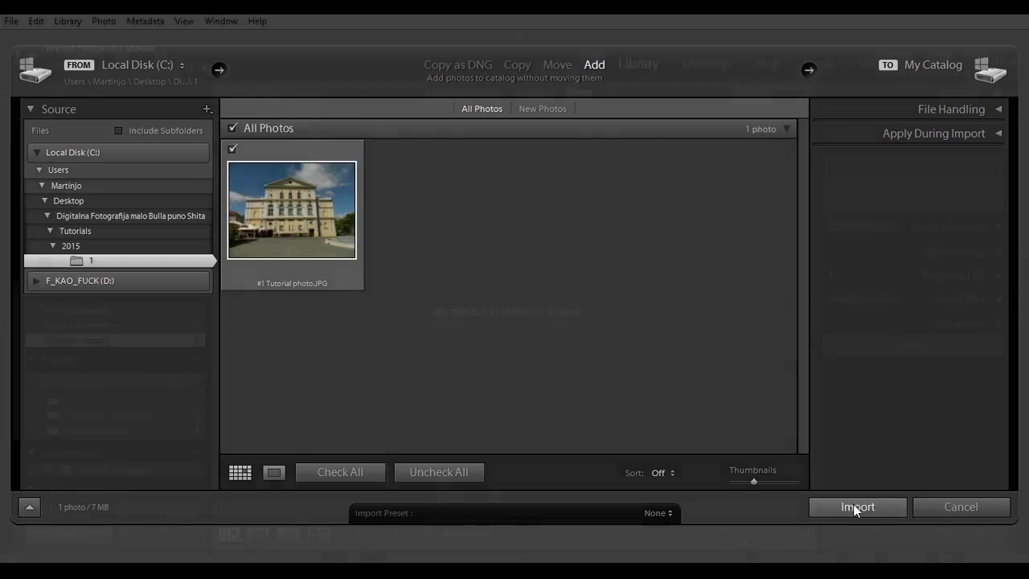
click(256, 165)
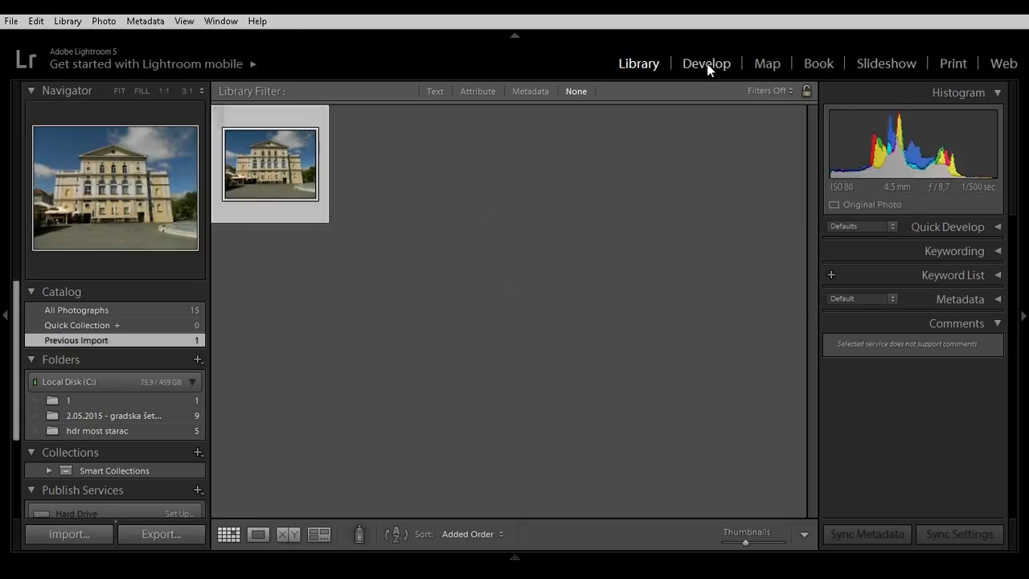
click(706, 65)
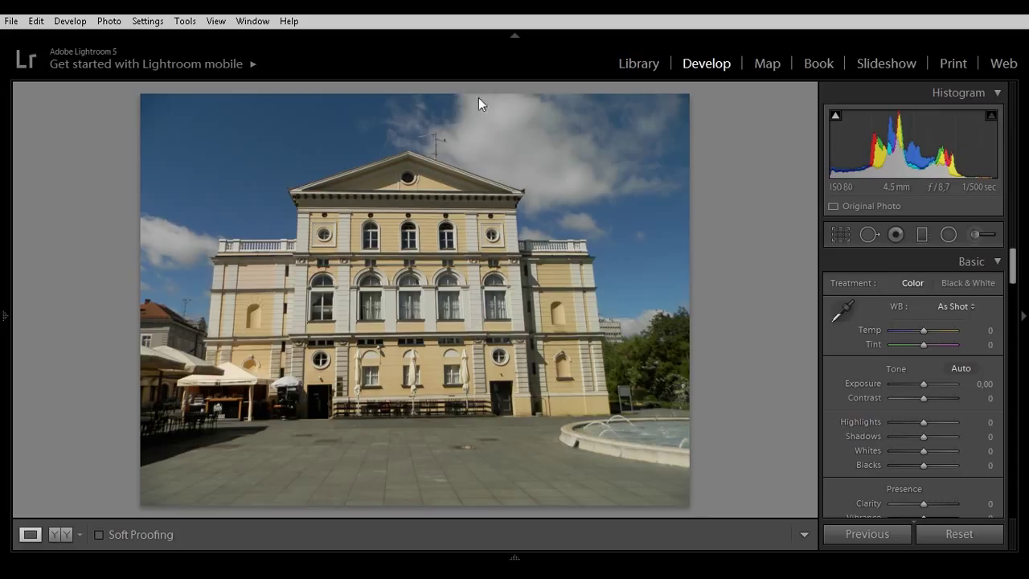
Collapse the top module picker panel to give the photo more room.
click(515, 35)
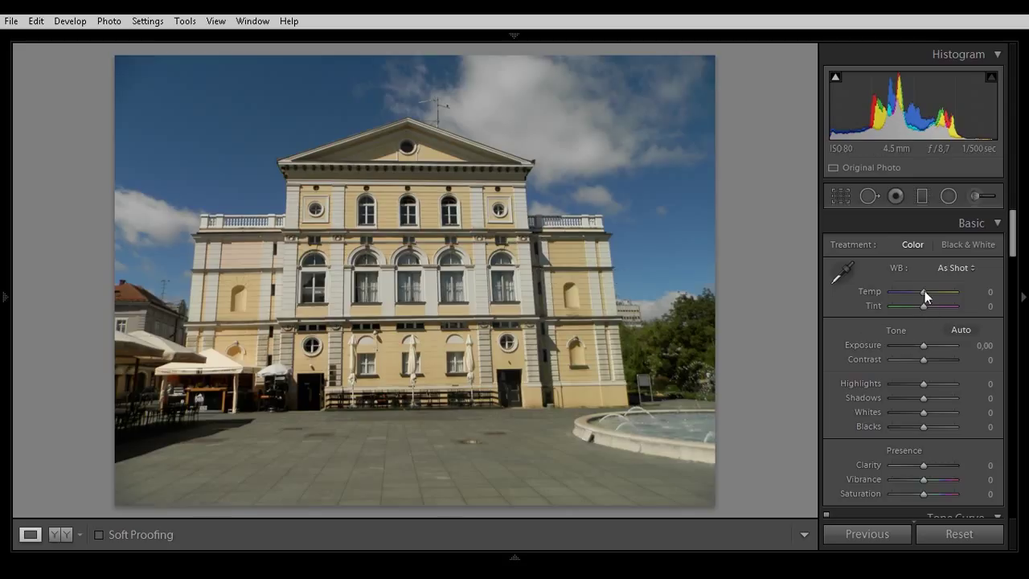
Set the white balance to Temp +12 and Tint +5 in the Basic panel.
drag(925, 293, 930, 290)
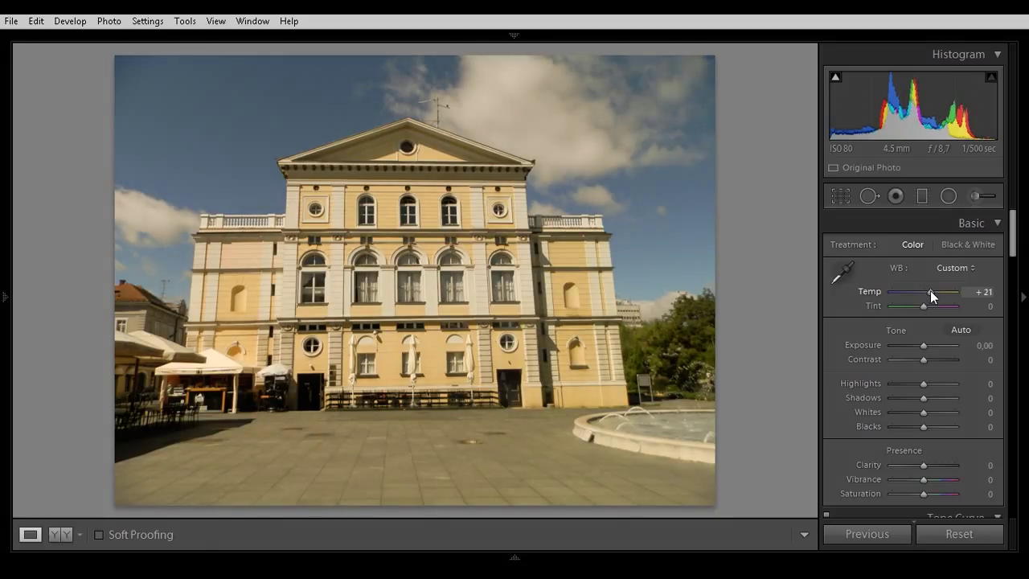
drag(931, 290, 929, 290)
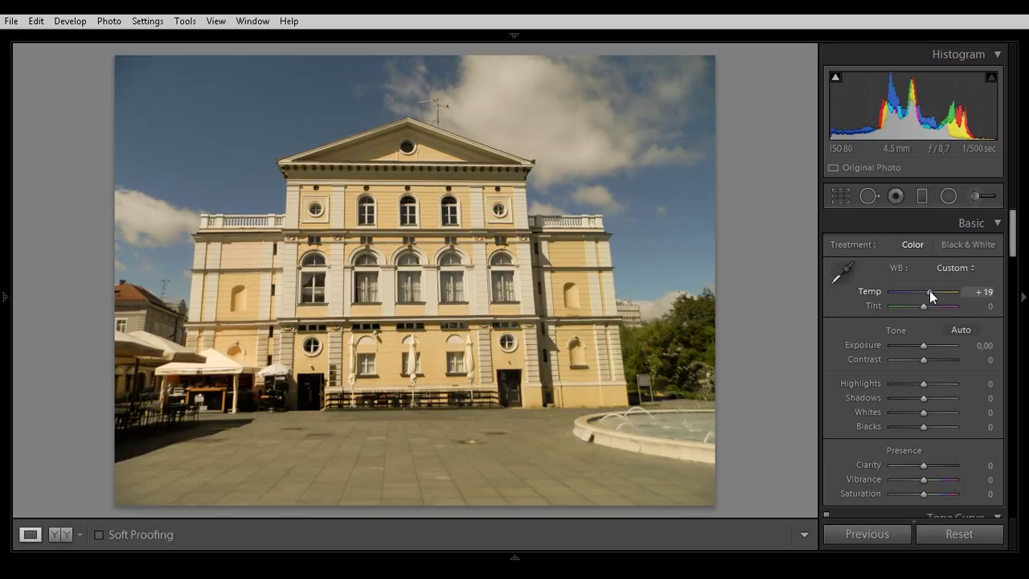
drag(929, 290, 927, 306)
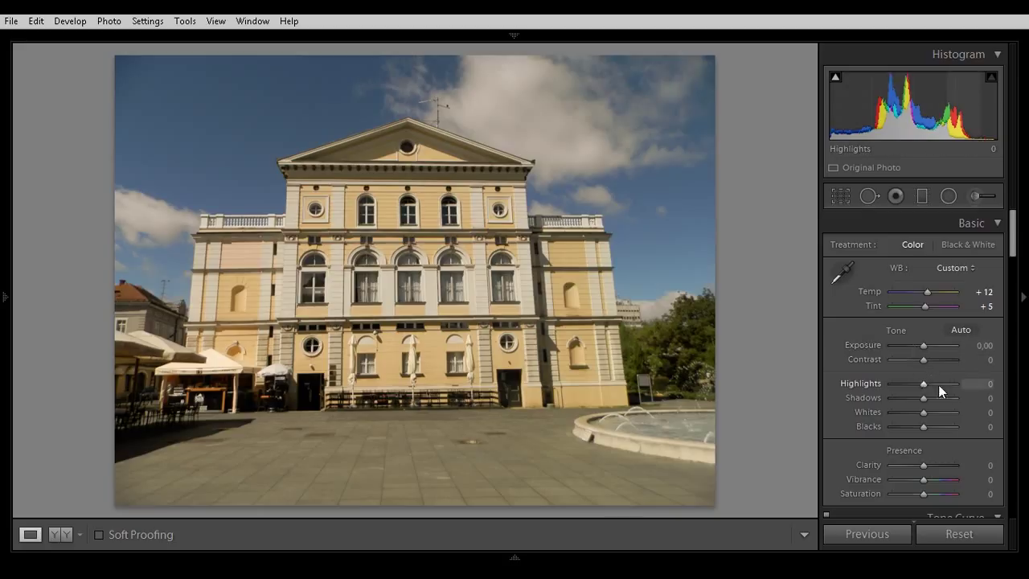
Set Highlights -100, Shadows +100, Whites +43 and Blacks -60, watching clipping previews.
drag(923, 383, 966, 398)
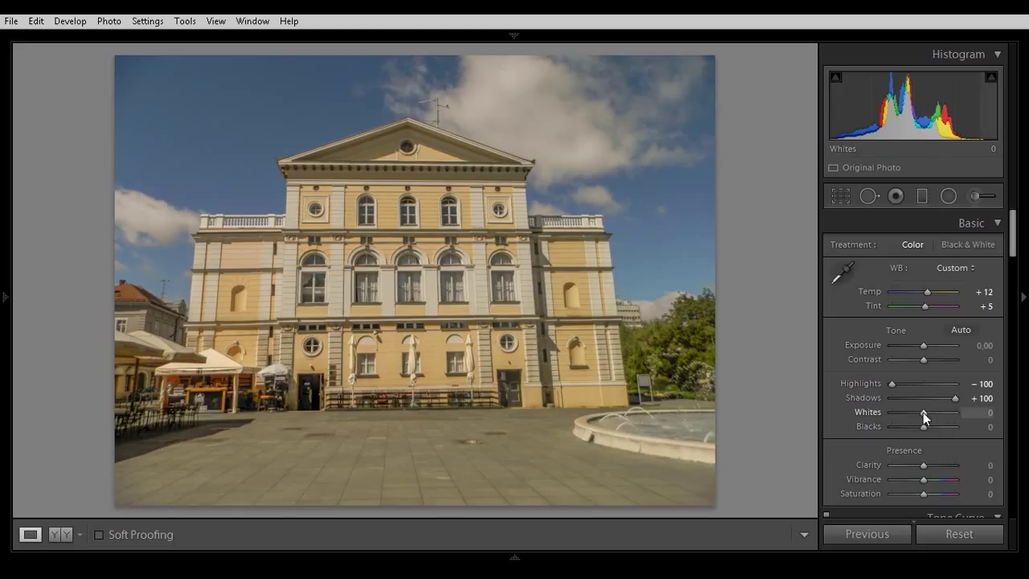
alt+click(923, 413)
drag(924, 413, 936, 411)
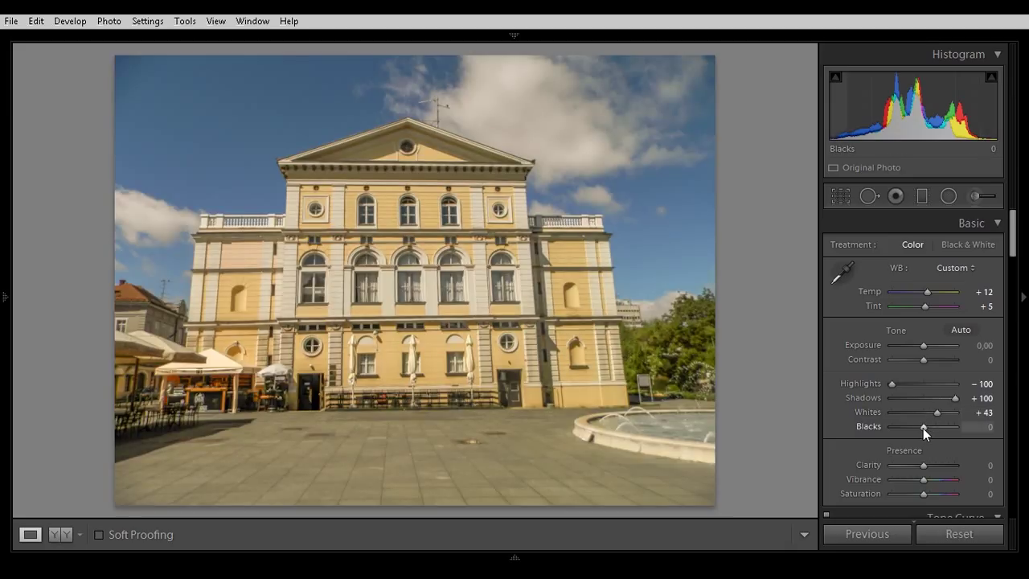
drag(922, 428, 904, 429)
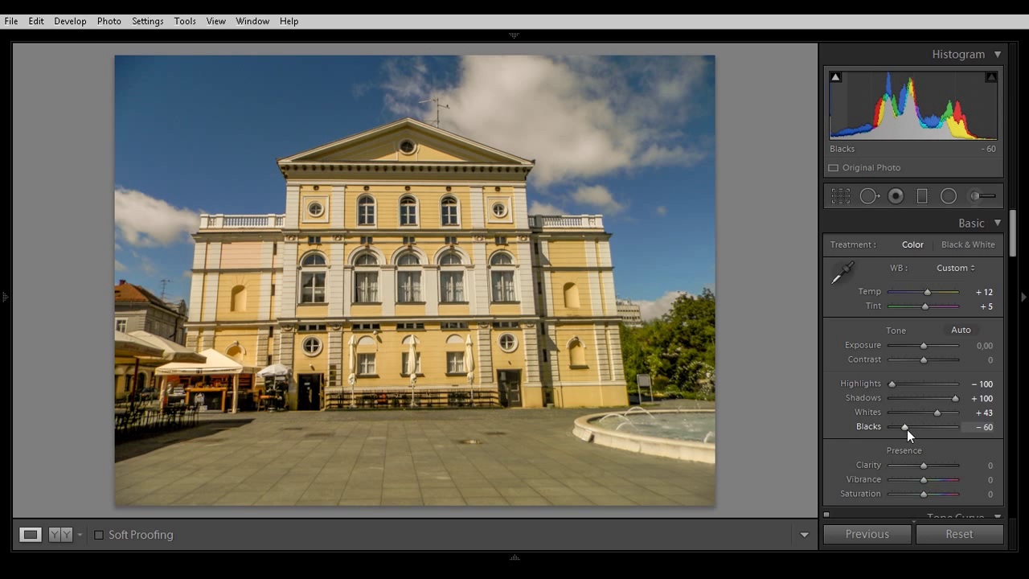
drag(1011, 223, 1011, 251)
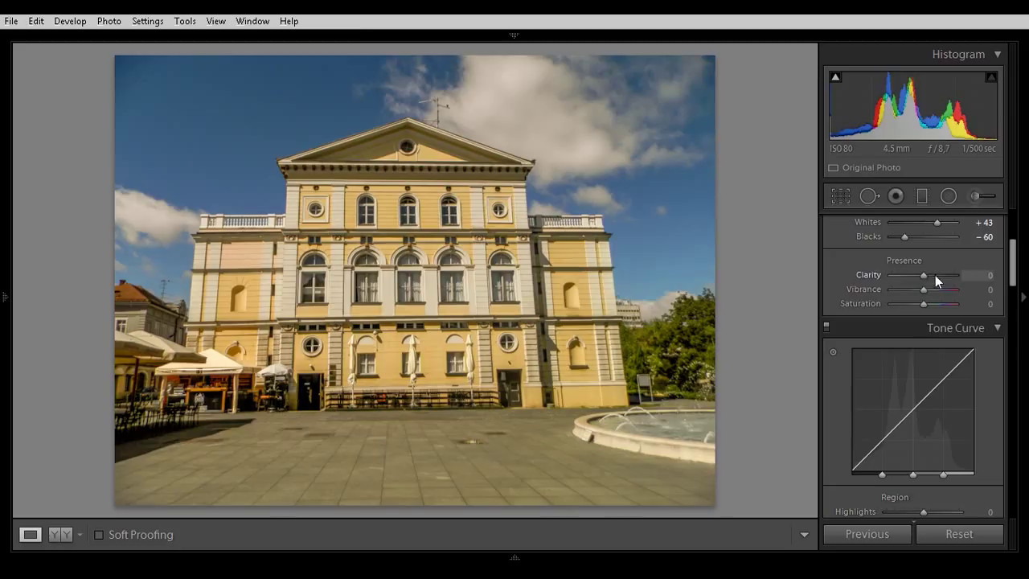
Set Clarity +48, Vibrance +21 and Saturation +10, then view Before/After side by side.
drag(935, 275, 939, 275)
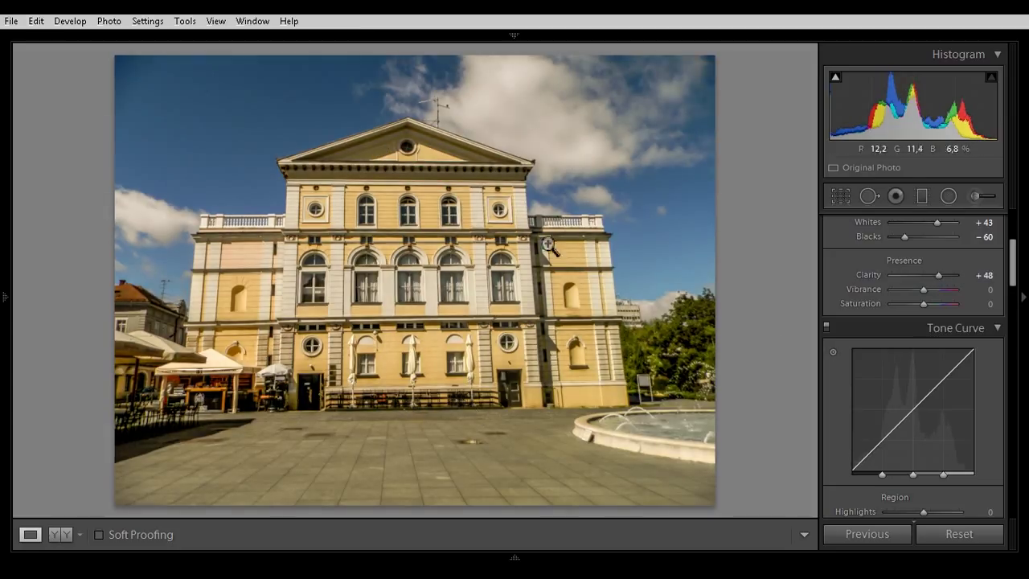
click(929, 291)
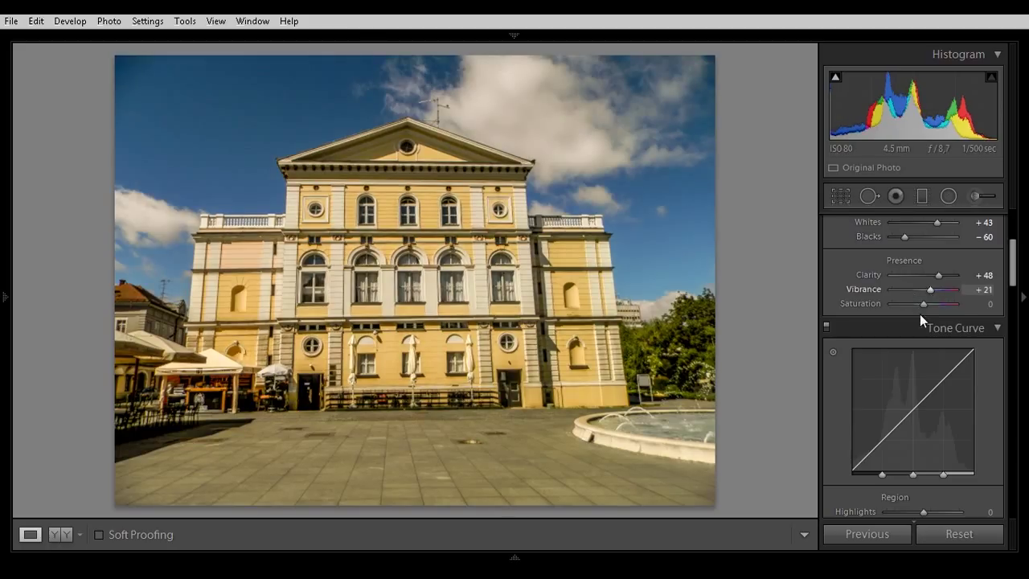
click(924, 305)
drag(924, 305, 927, 305)
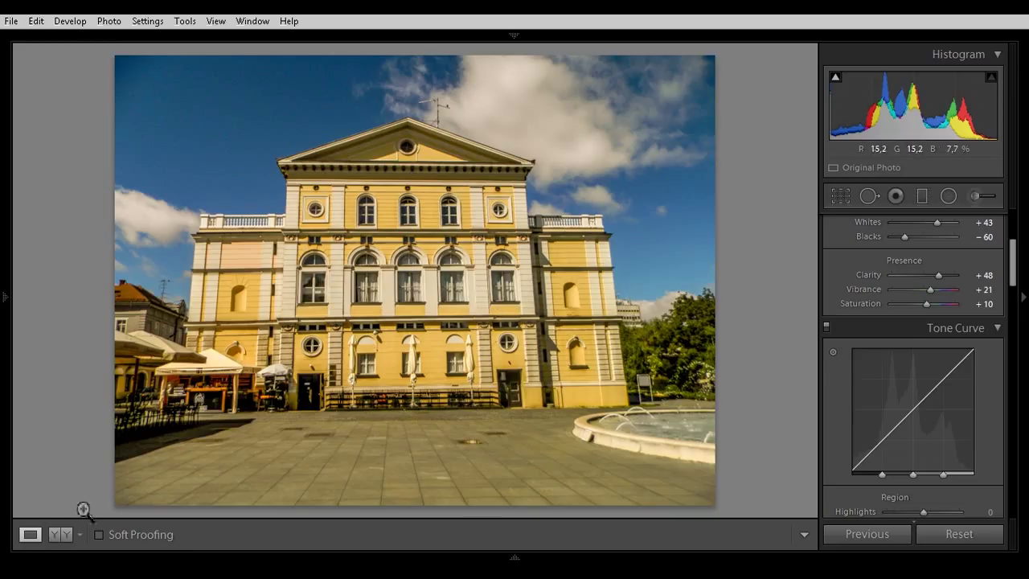
click(61, 533)
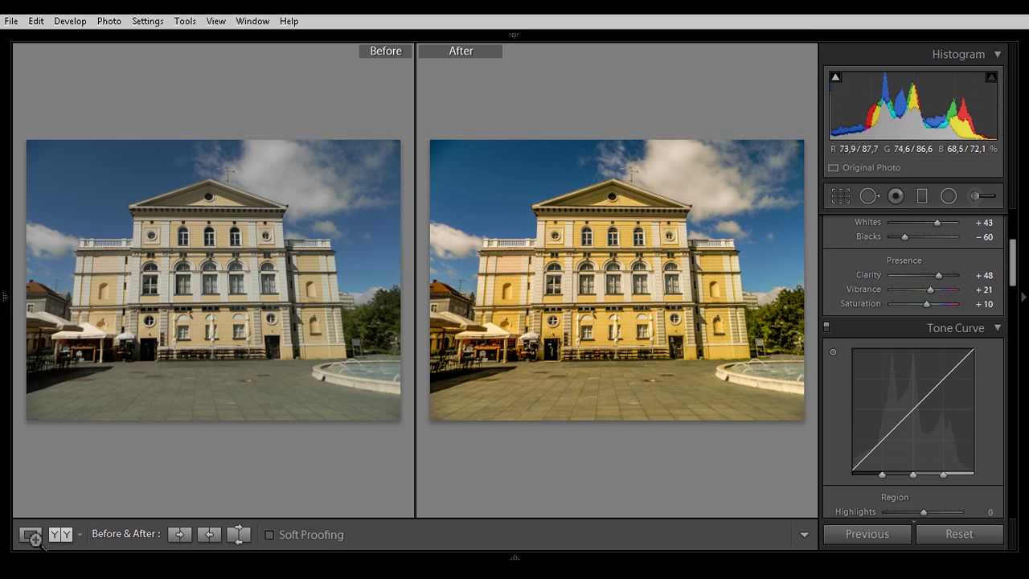
Return to the single Loupe view and scroll the right panel down to Detail.
click(30, 534)
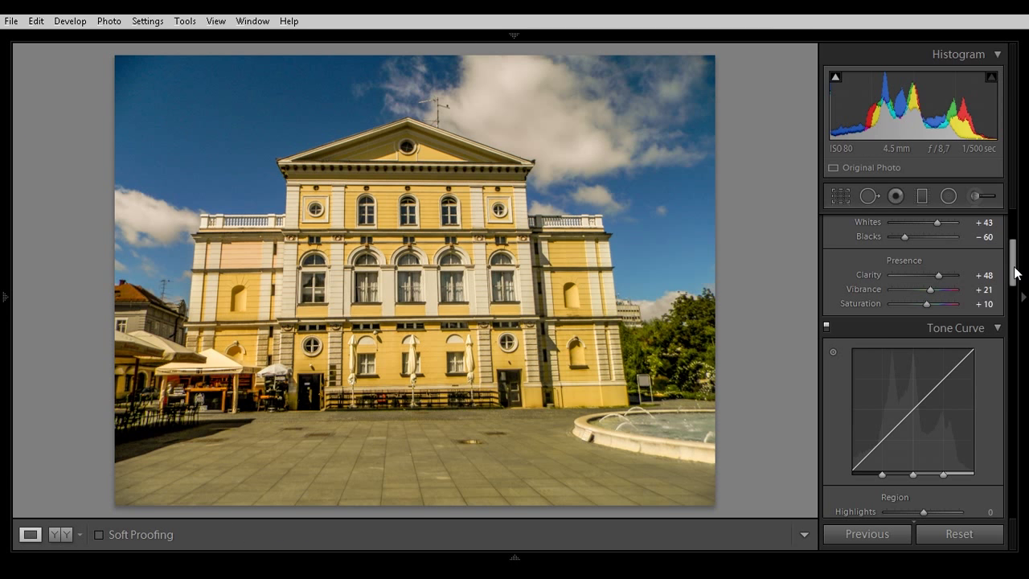
drag(1013, 265, 1012, 340)
scroll(1003, 363, down, 10)
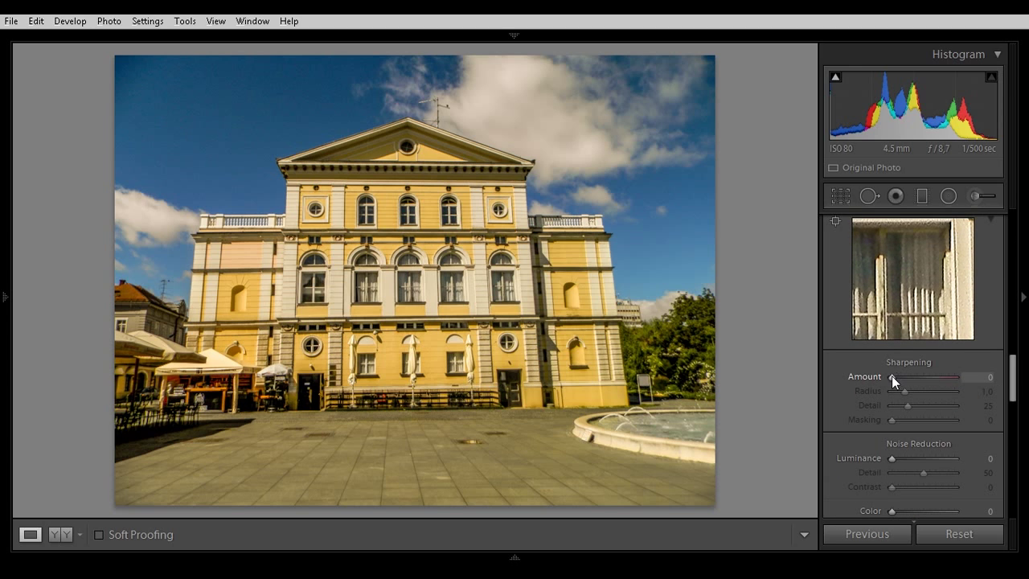
Set sharpening Amount to 80 and Luminance noise reduction to 20, checking the sky at 1:1.
drag(891, 376, 926, 381)
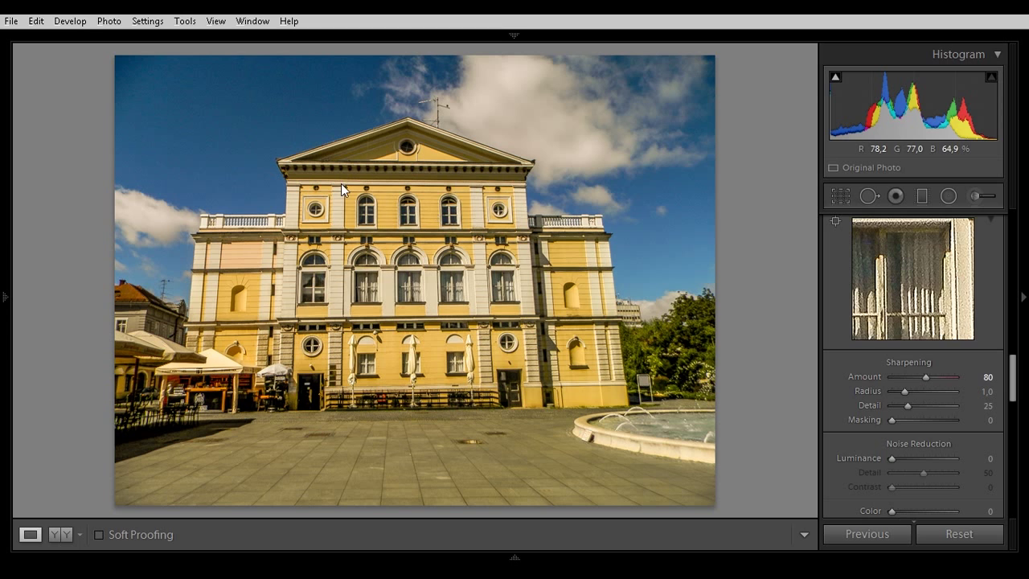
click(230, 106)
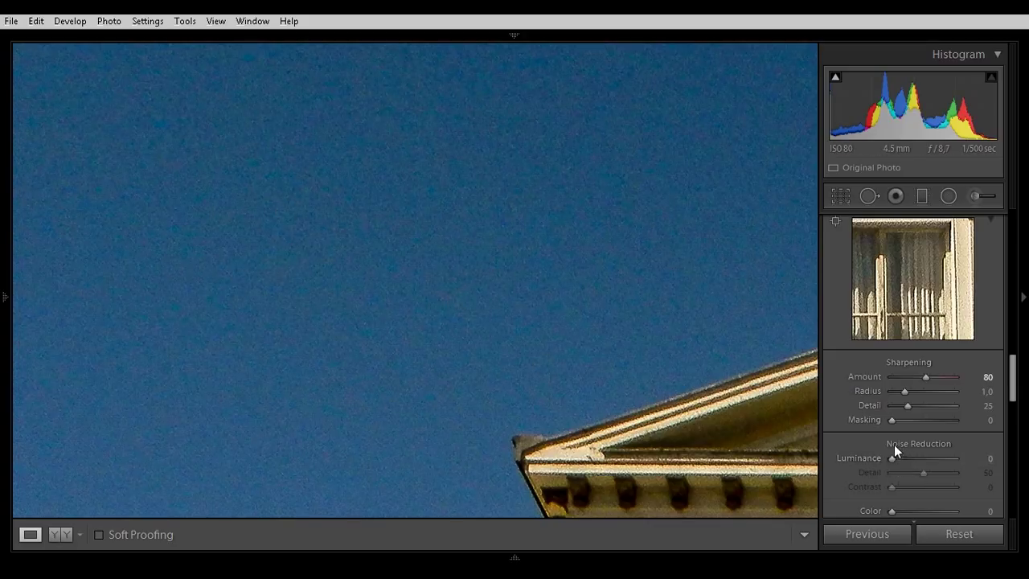
drag(890, 459, 903, 459)
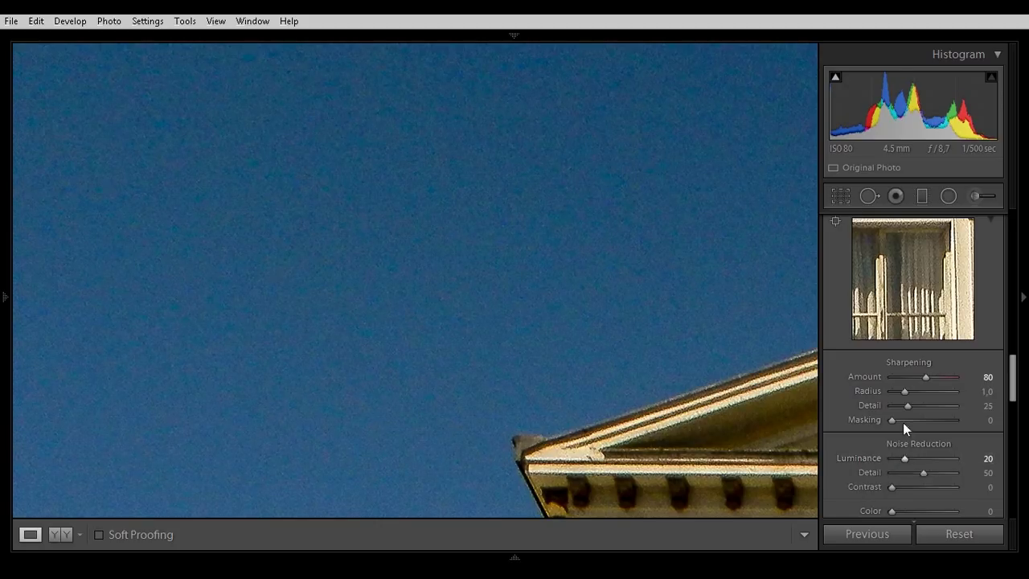
drag(893, 420, 894, 420)
click(540, 294)
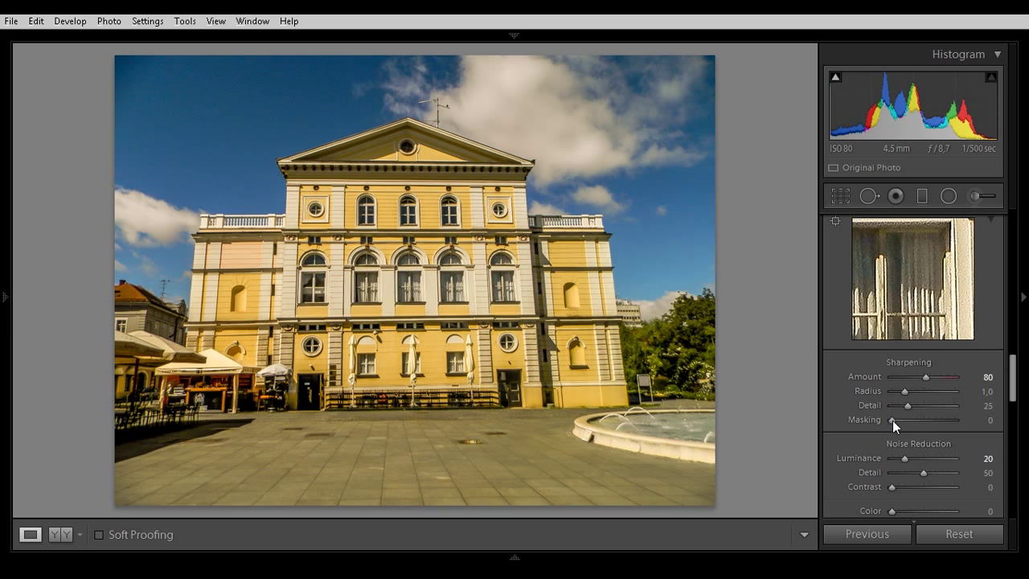
Raise sharpening Masking to 43 while previewing the edge mask on the pediment corner.
alt+drag(891, 420, 918, 418)
click(289, 128)
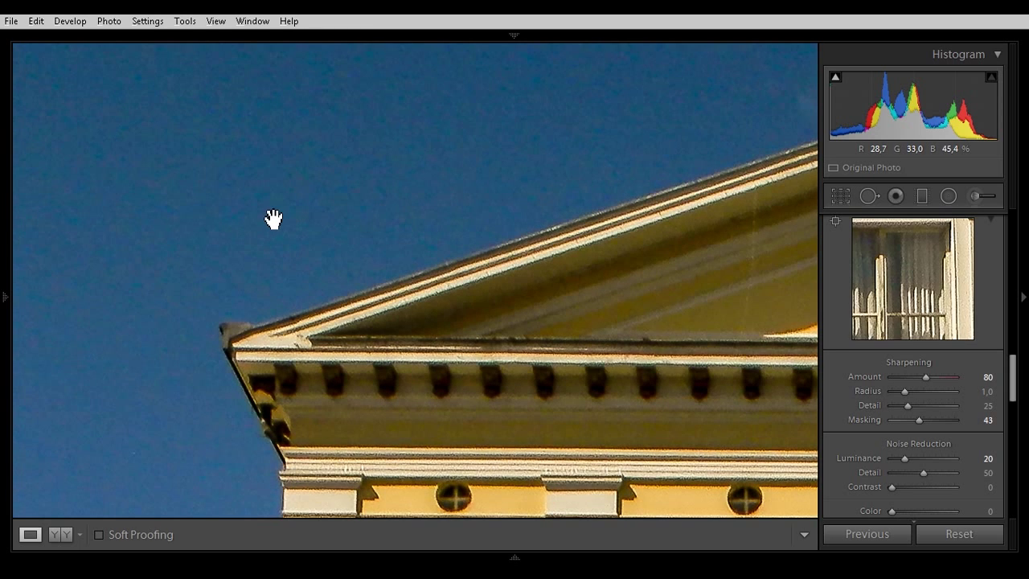
scroll(239, 225, up, 5)
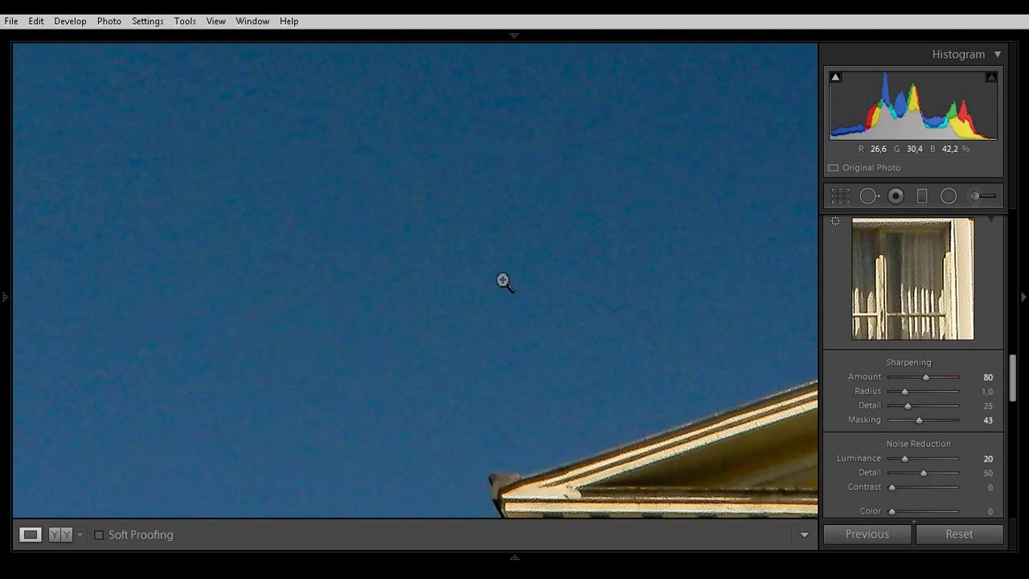
click(503, 281)
drag(1011, 382, 1023, 419)
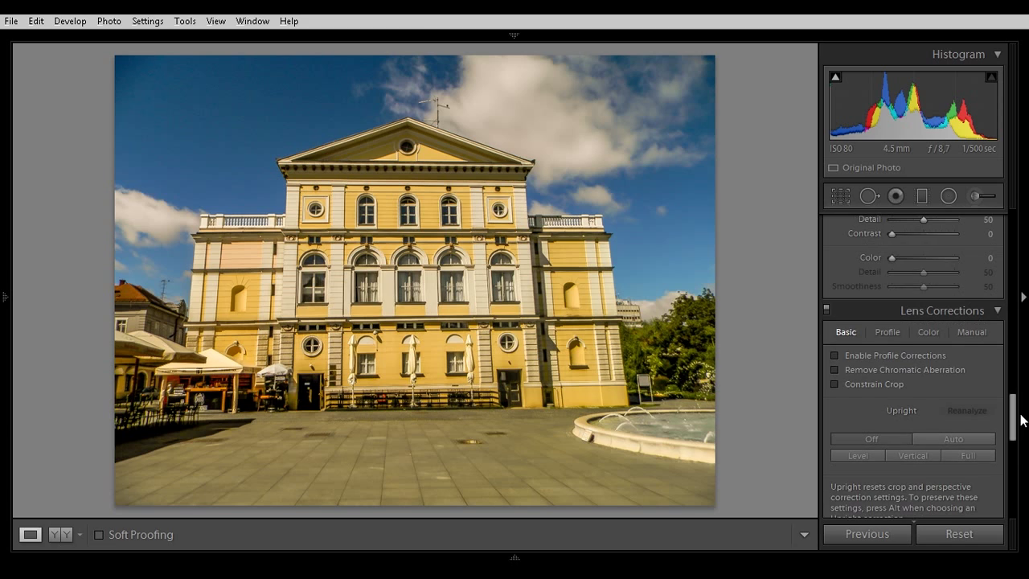
Enable profile and chromatic aberration corrections and add a -21 post-crop vignette.
click(834, 370)
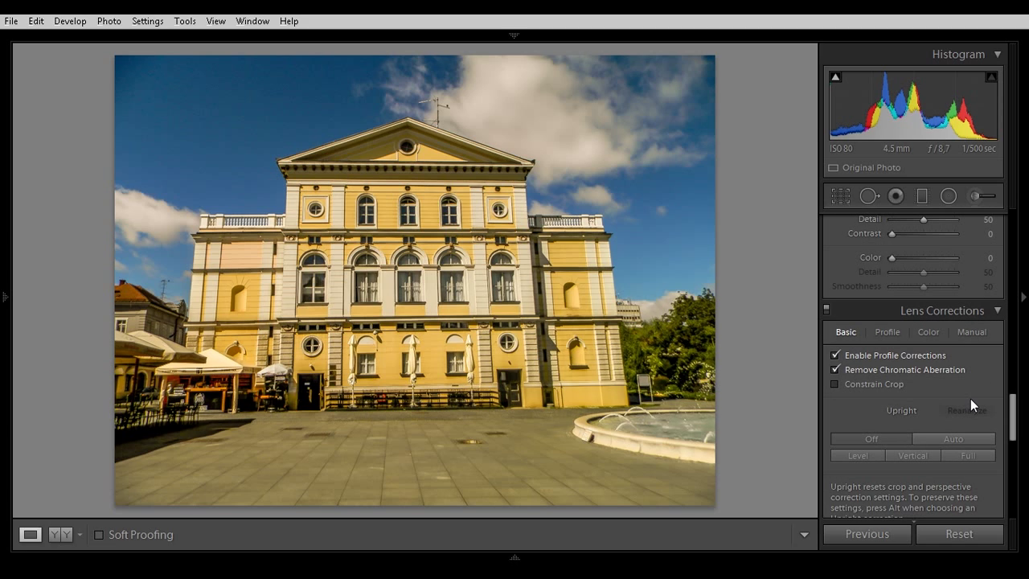
drag(1013, 414, 1013, 466)
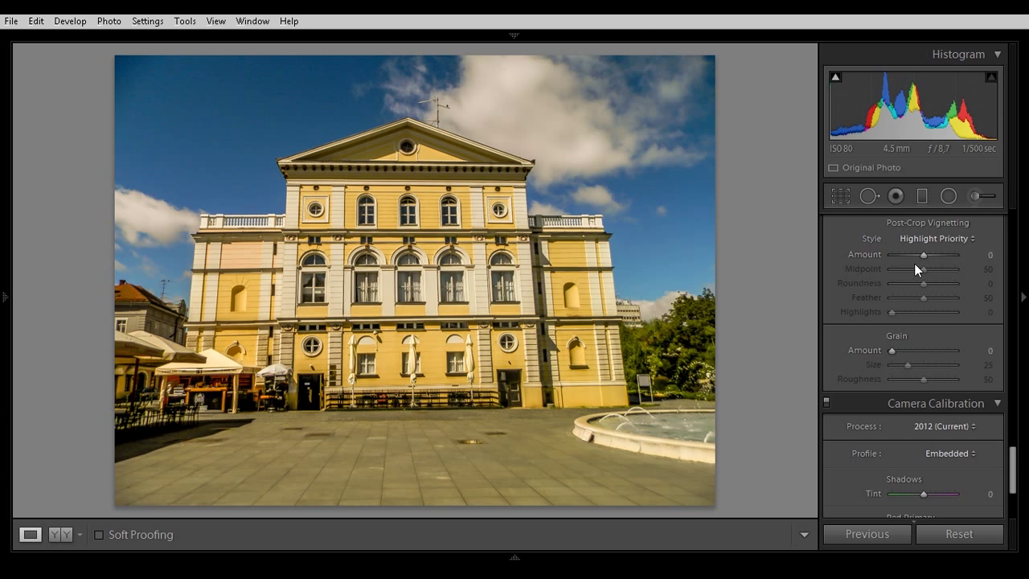
drag(923, 255, 915, 255)
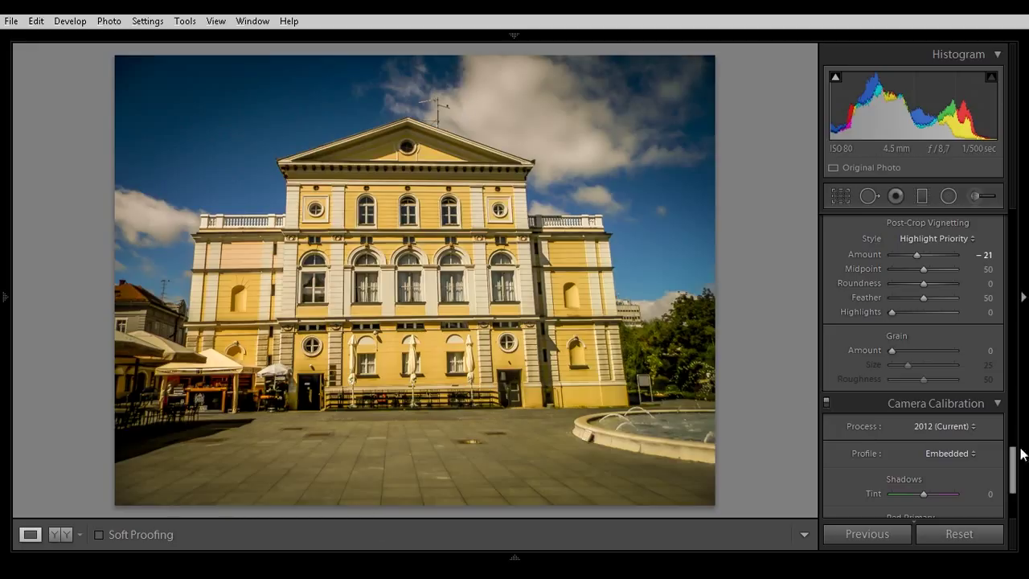
drag(1011, 479, 1011, 214)
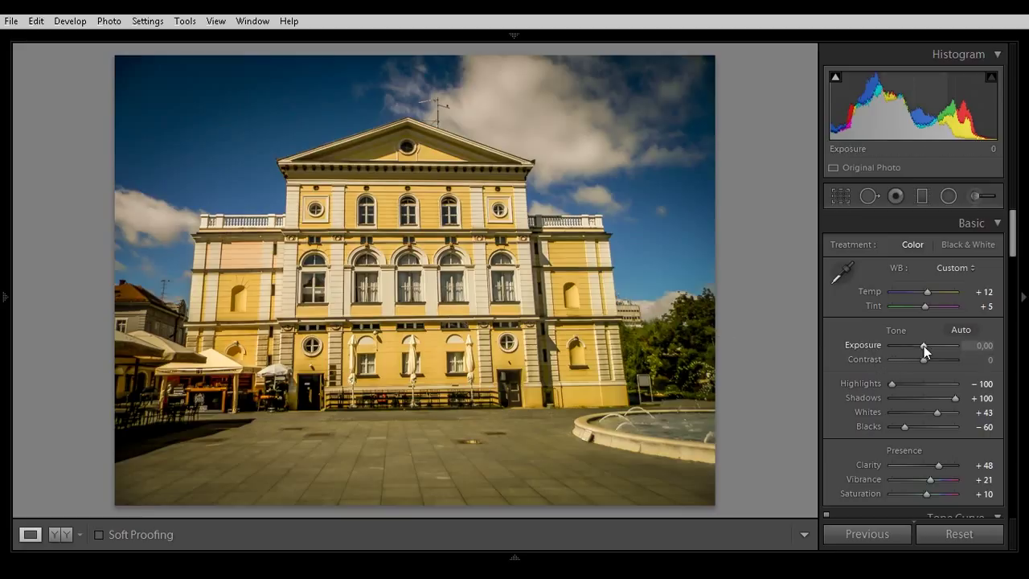
Raise Exposure to about +0,59, then pull it back to +0,24.
drag(923, 346, 926, 346)
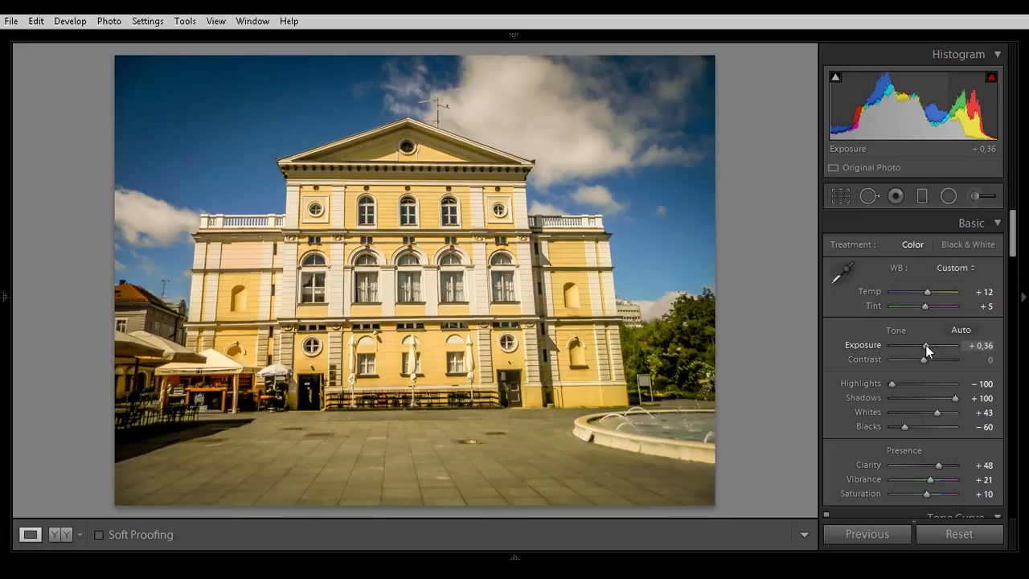
drag(927, 346, 925, 346)
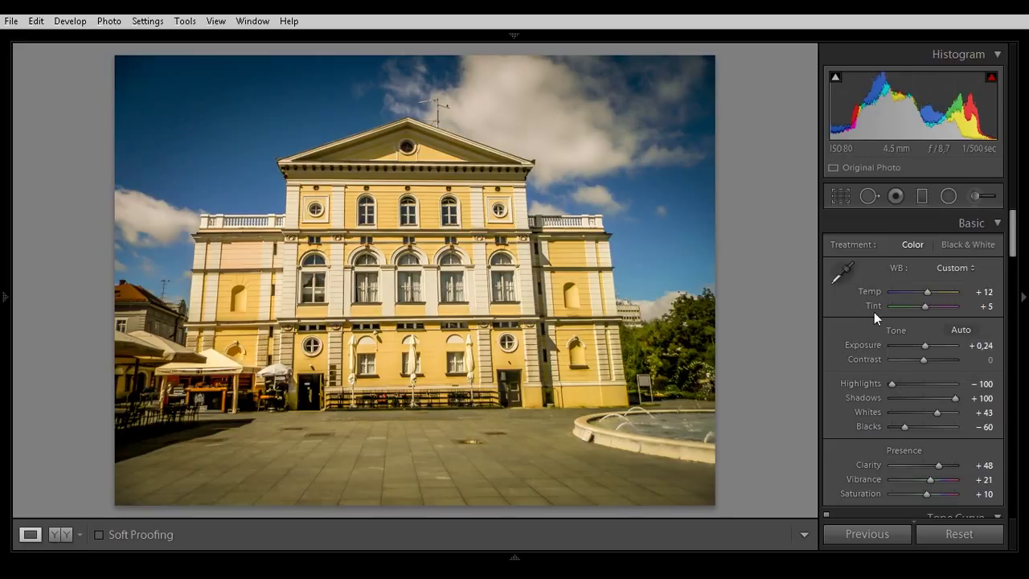
Add a graduated filter at Exposure 0,97 from the top of the sky down to the building.
click(923, 196)
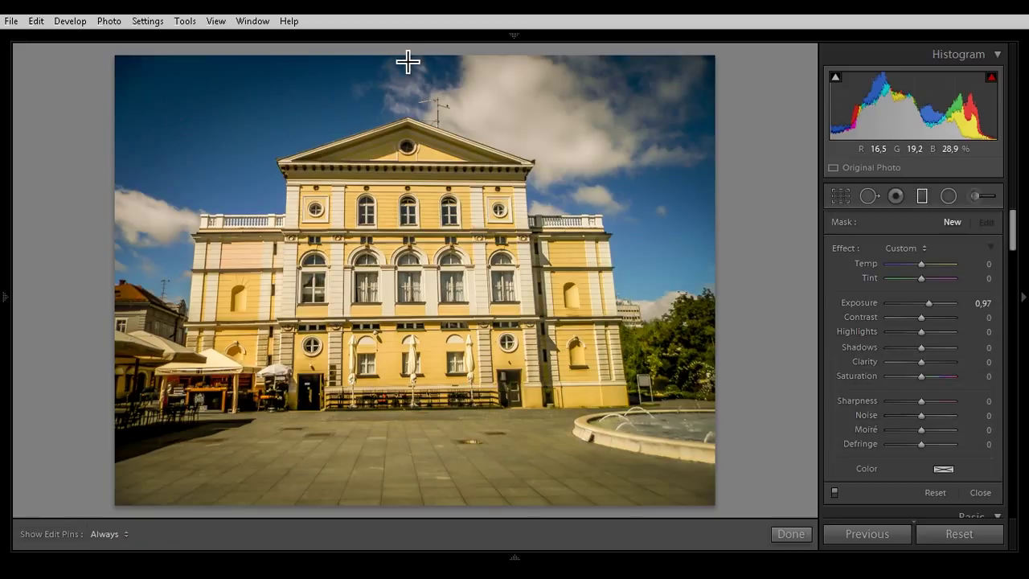
drag(408, 61, 408, 88)
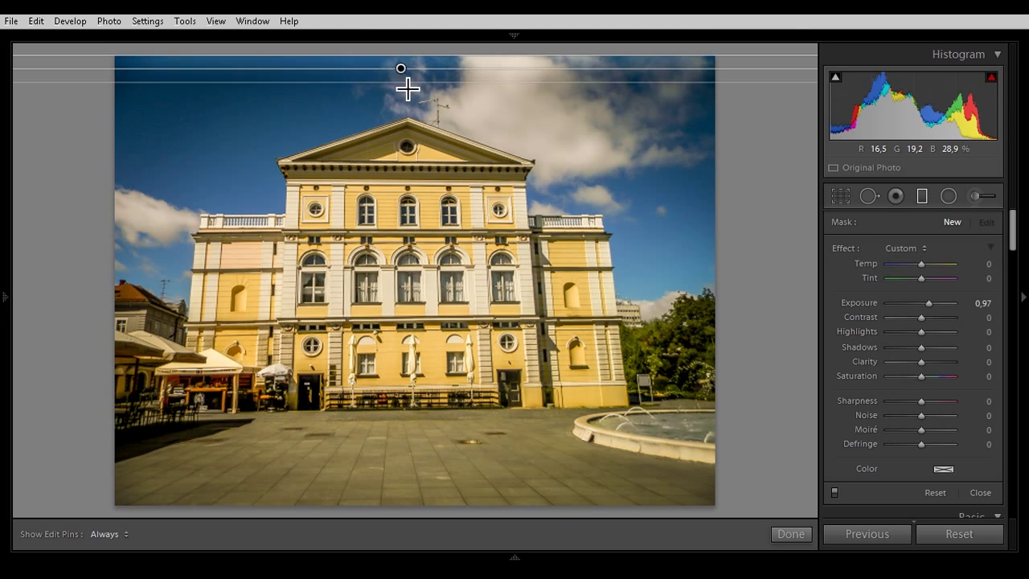
drag(407, 195, 401, 318)
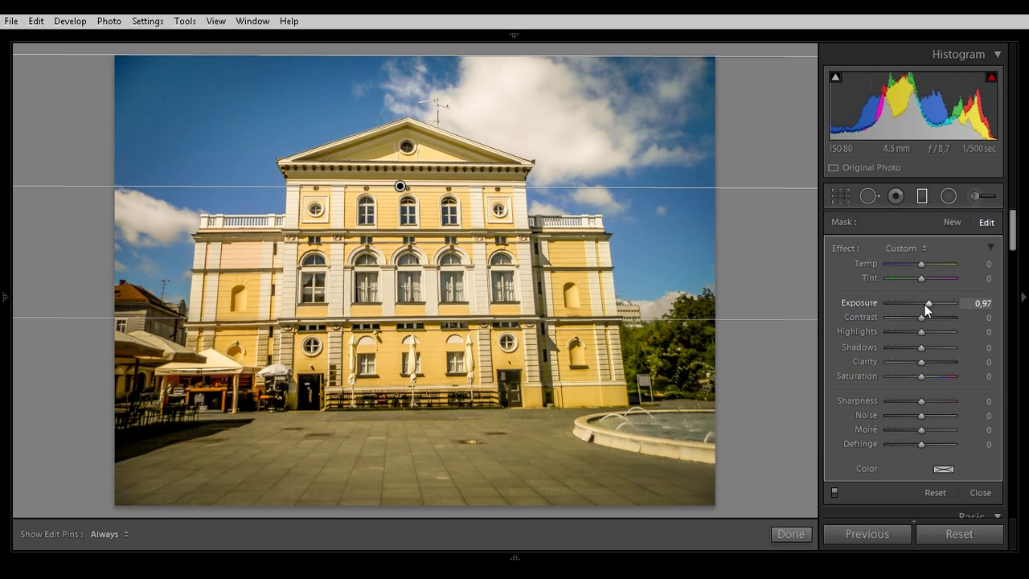
click(980, 493)
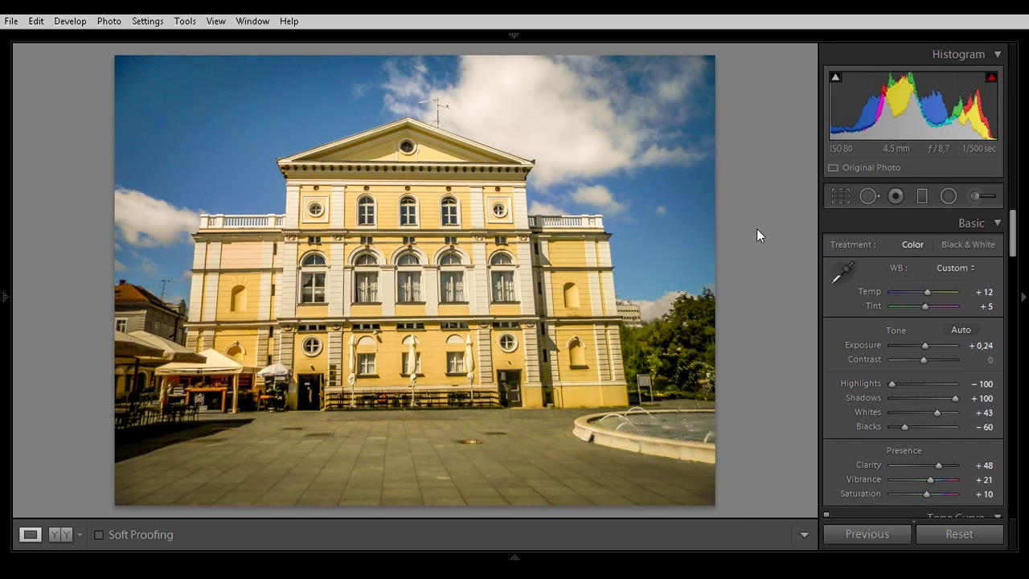
Compare edit and original in side-by-side, then split Before & After layouts, right panel hidden.
click(60, 534)
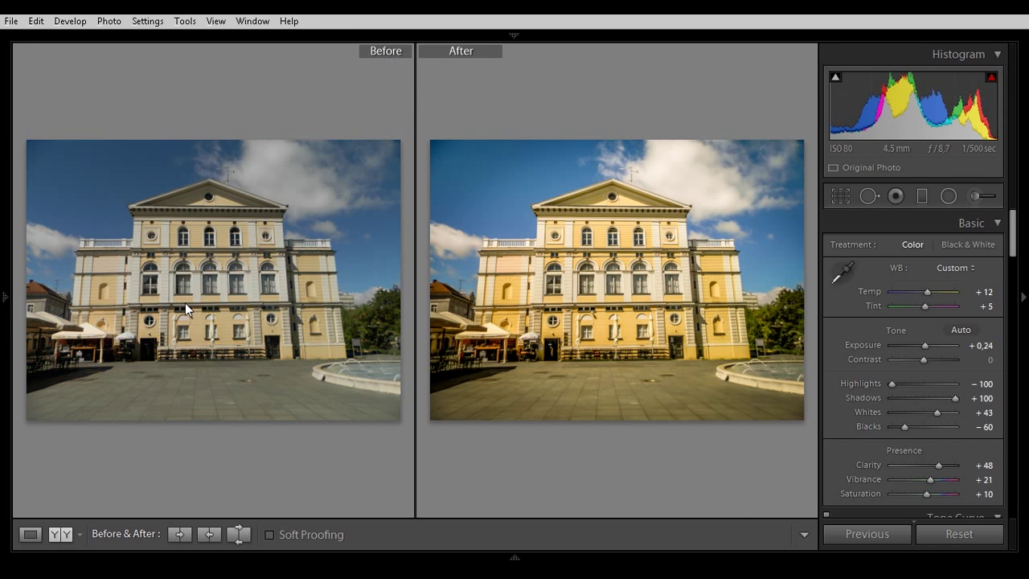
click(1025, 299)
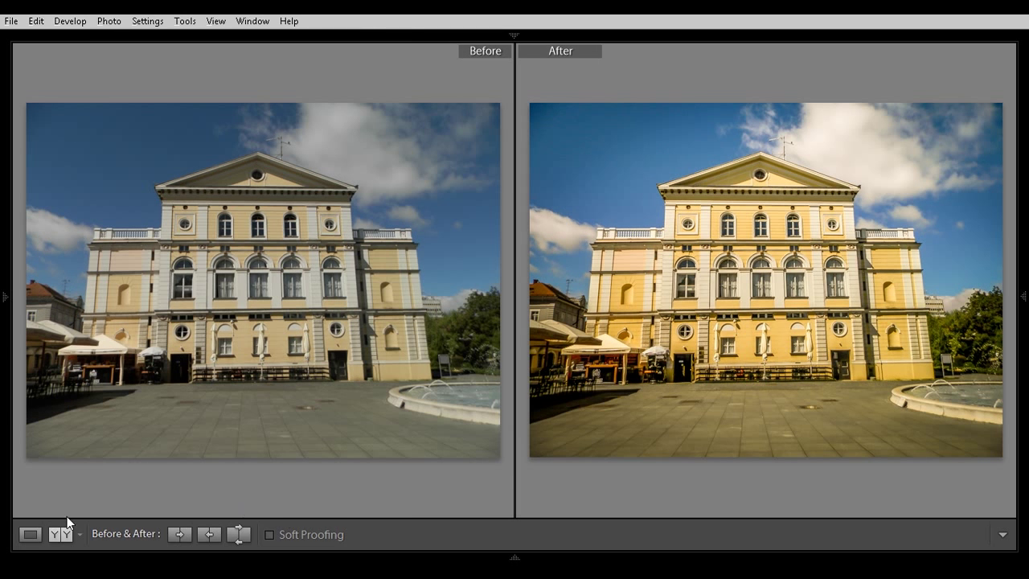
click(56, 534)
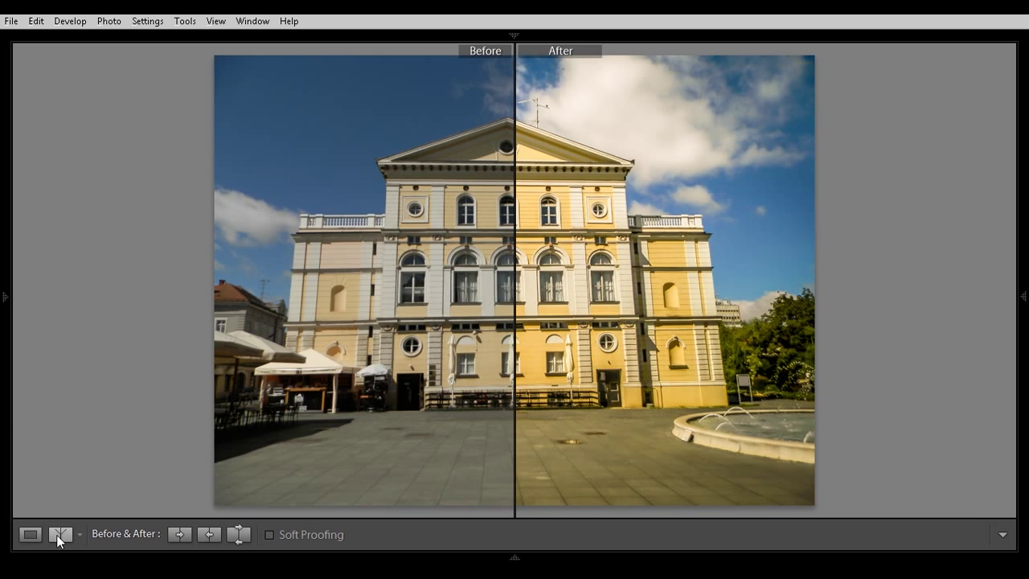
click(56, 534)
click(57, 535)
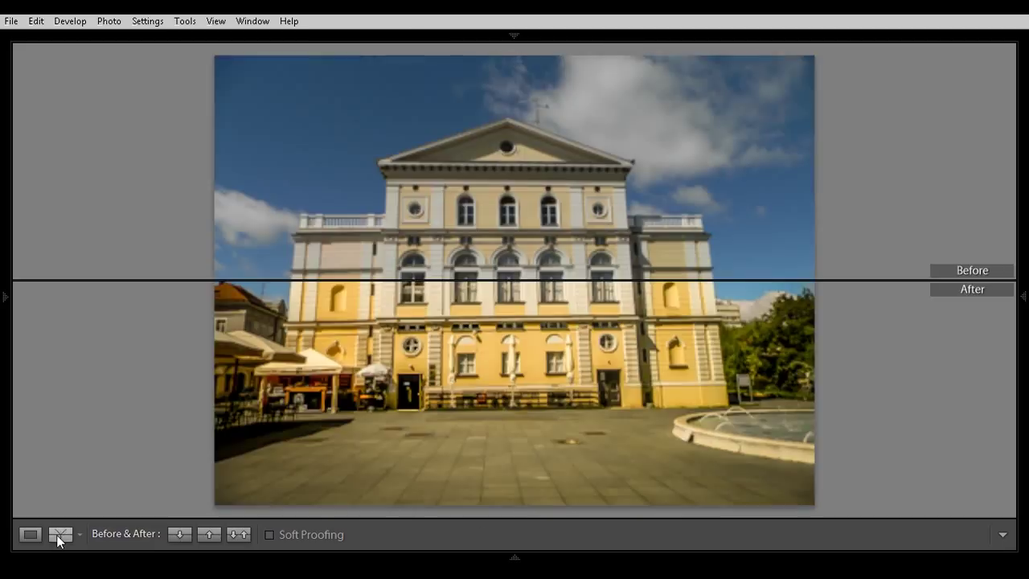
Return to the single edited photo view with the filmstrip shown.
click(30, 535)
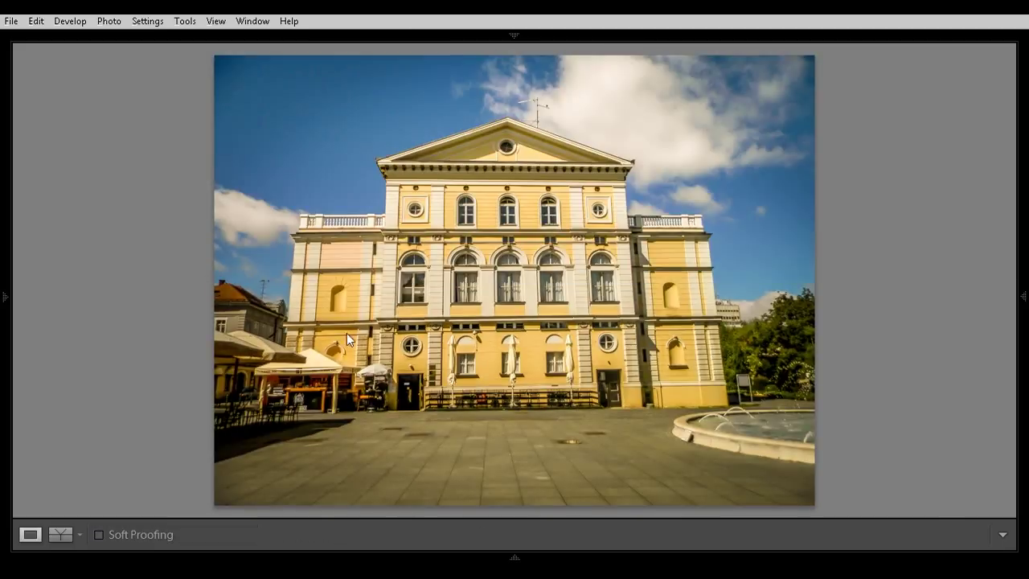
click(514, 556)
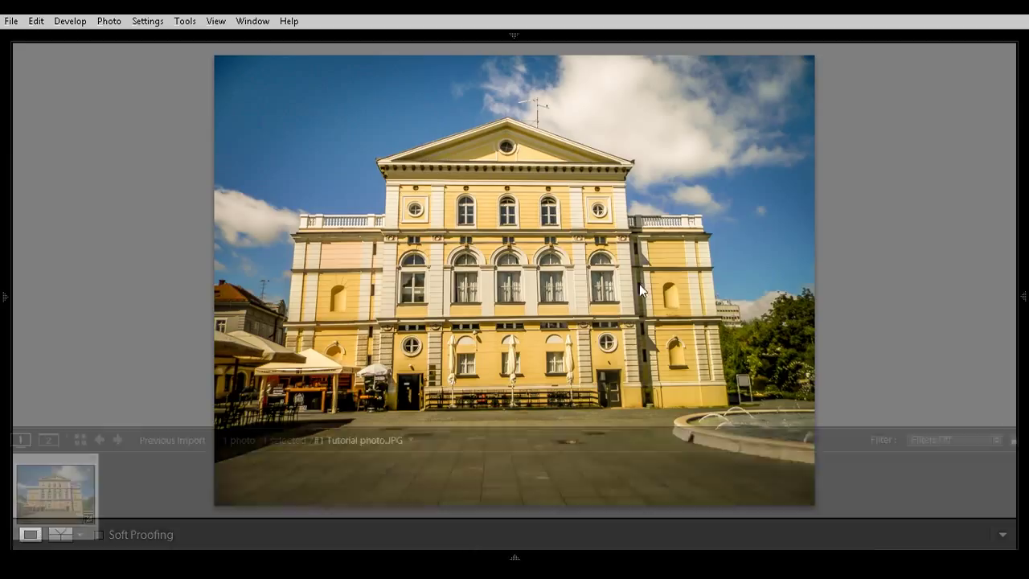
click(11, 21)
Export the edit as JPEG to the tutorial folder, then open #1 Tutorial photo.JPG in IrfanView.
click(62, 187)
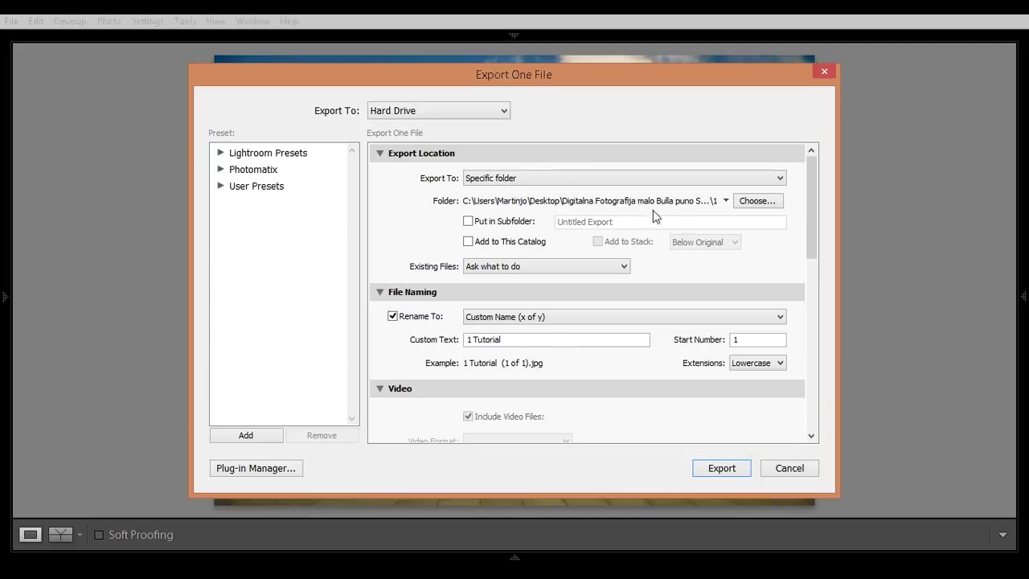
click(474, 341)
click(717, 468)
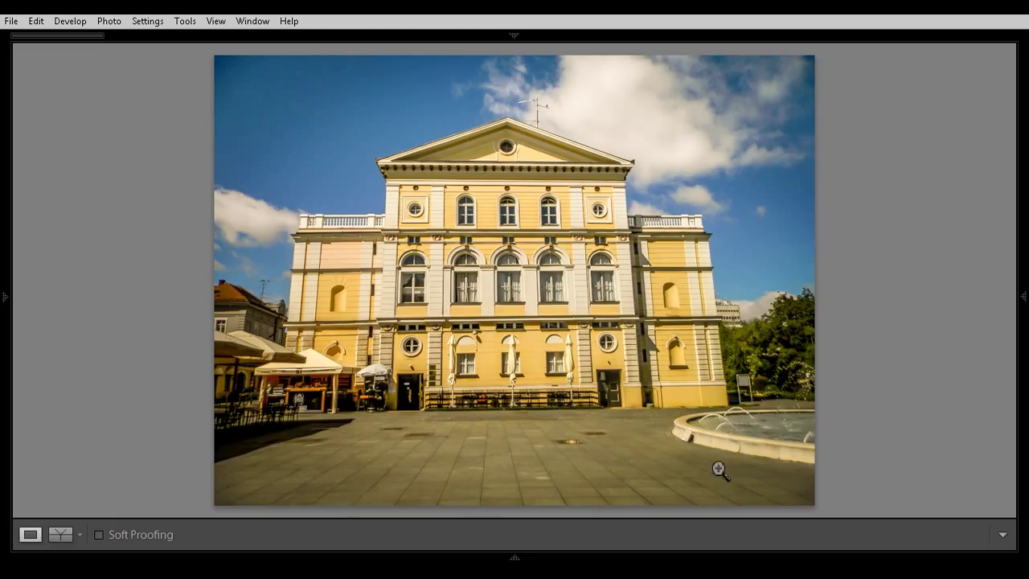
click(468, 34)
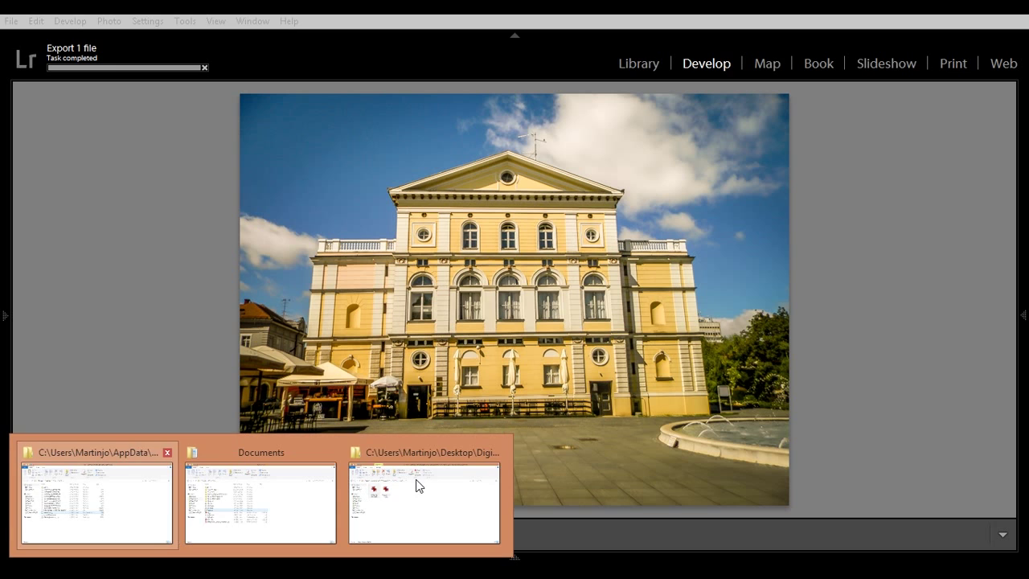
click(437, 517)
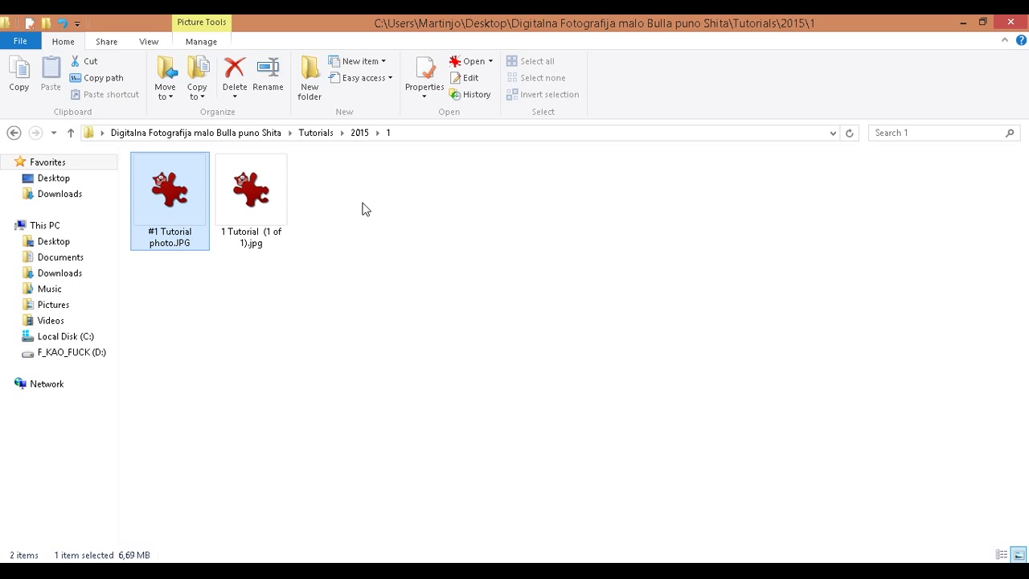
double_click(186, 205)
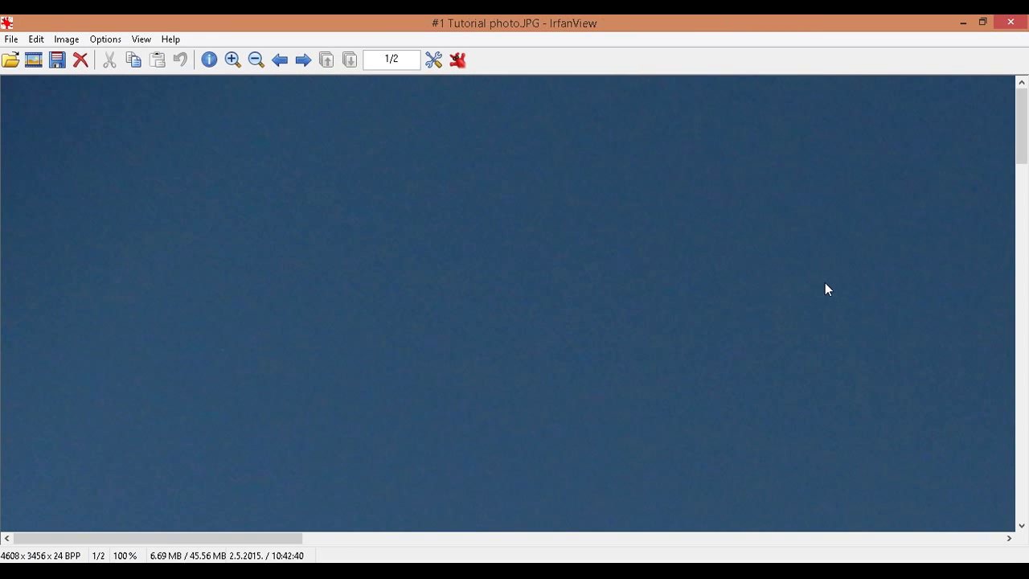
View full screen, flipping original, edit, original, edit to end on image 2/2.
key(Return)
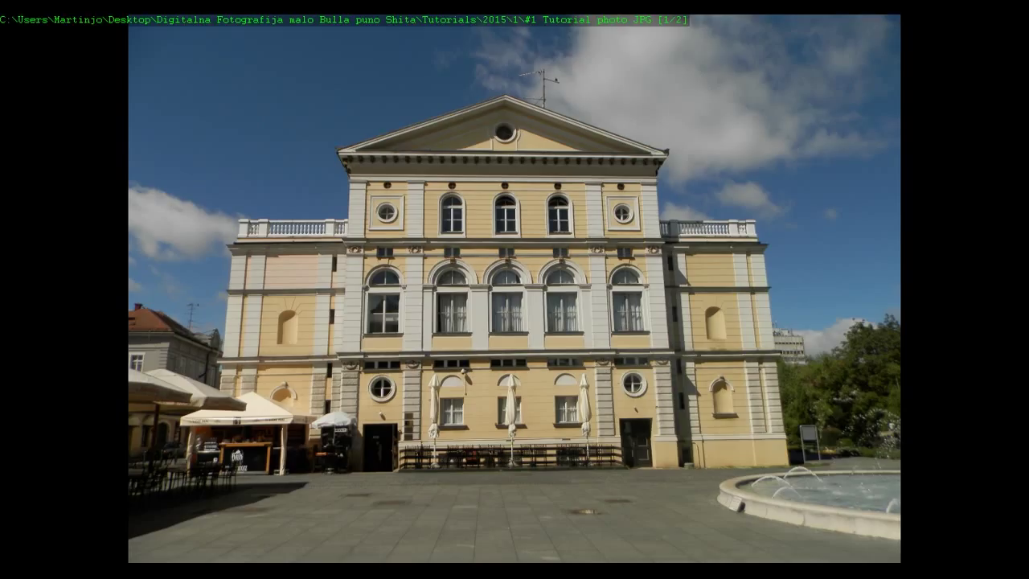
key(space)
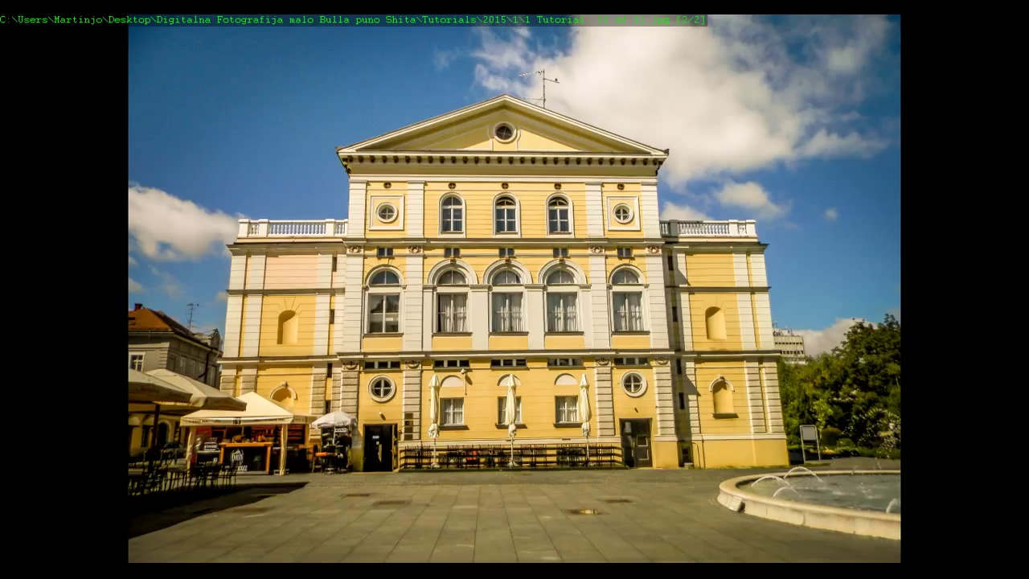
key(BackSpace)
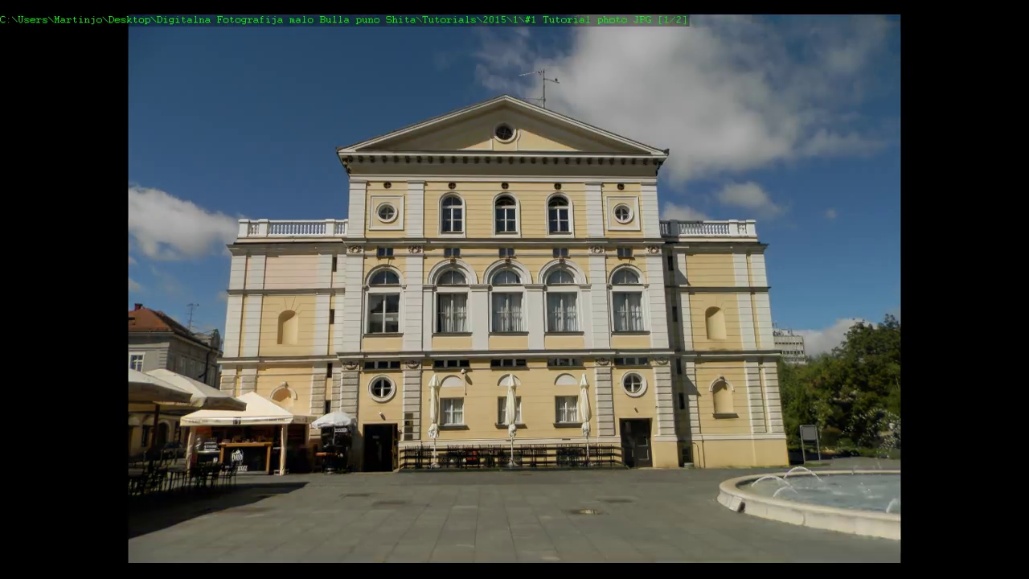
key(space)
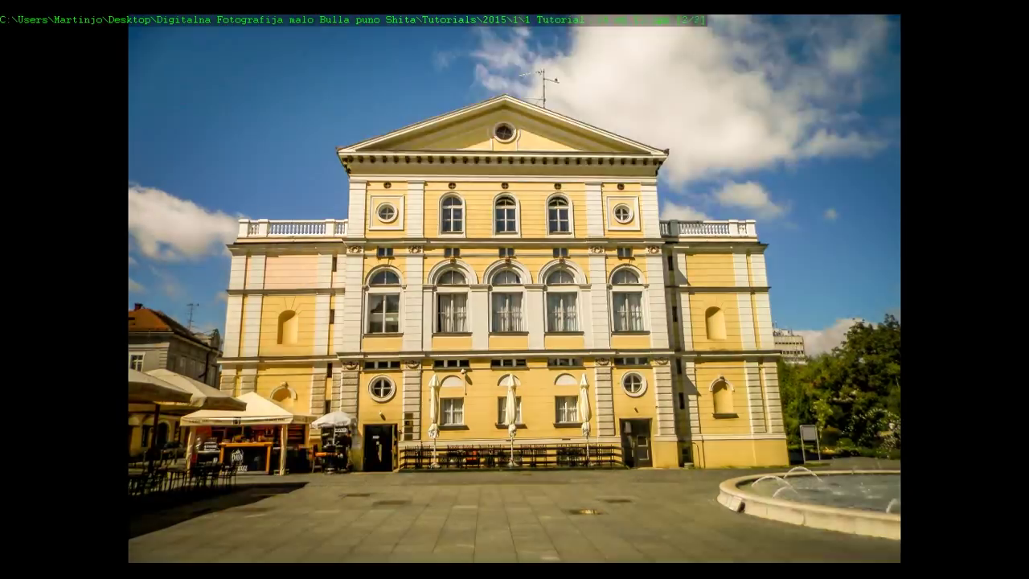